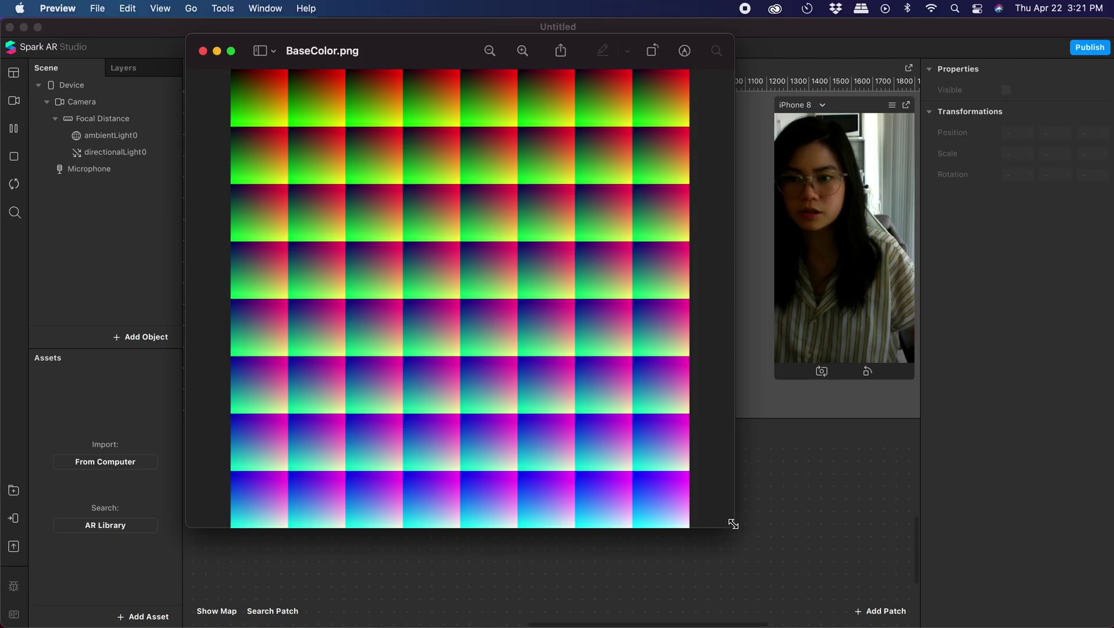
# - Shrink the BaseColor.png Preview window slightly from its bottom-right corner
pyautogui.moveTo(733, 524)
pyautogui.mouseDown()
pyautogui.moveTo(721, 517)
pyautogui.moveTo(718, 542)
pyautogui.moveTo(730, 513)
pyautogui.mouseUp()
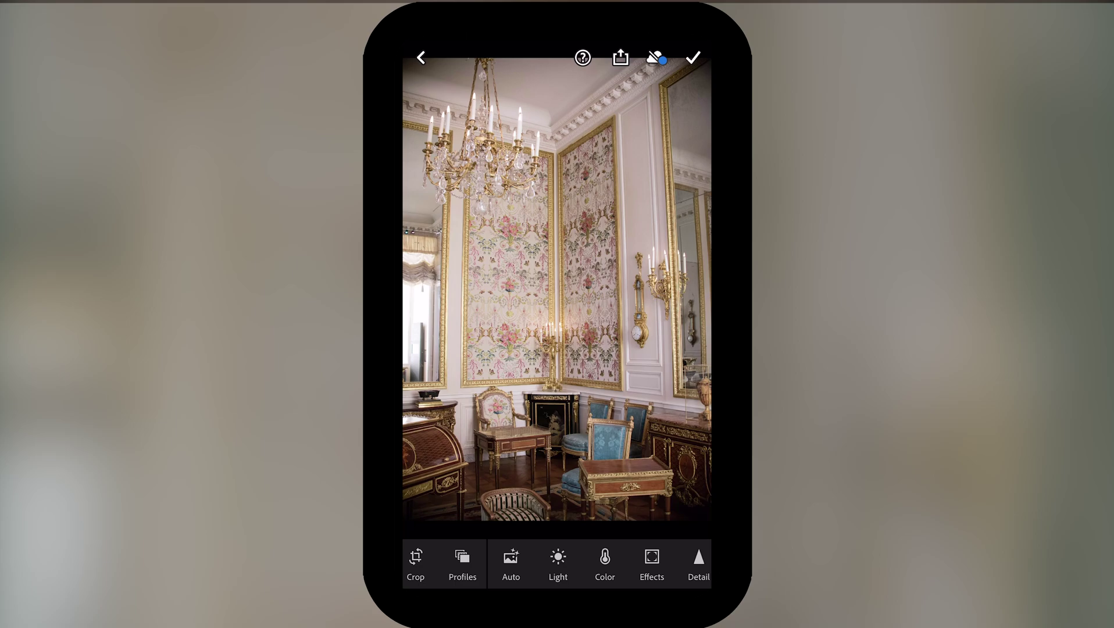
# - Turn the palace photo pink with Tint +56, Temp -5 and a slight saturation boost, then open Mix
pyautogui.click(605, 561)
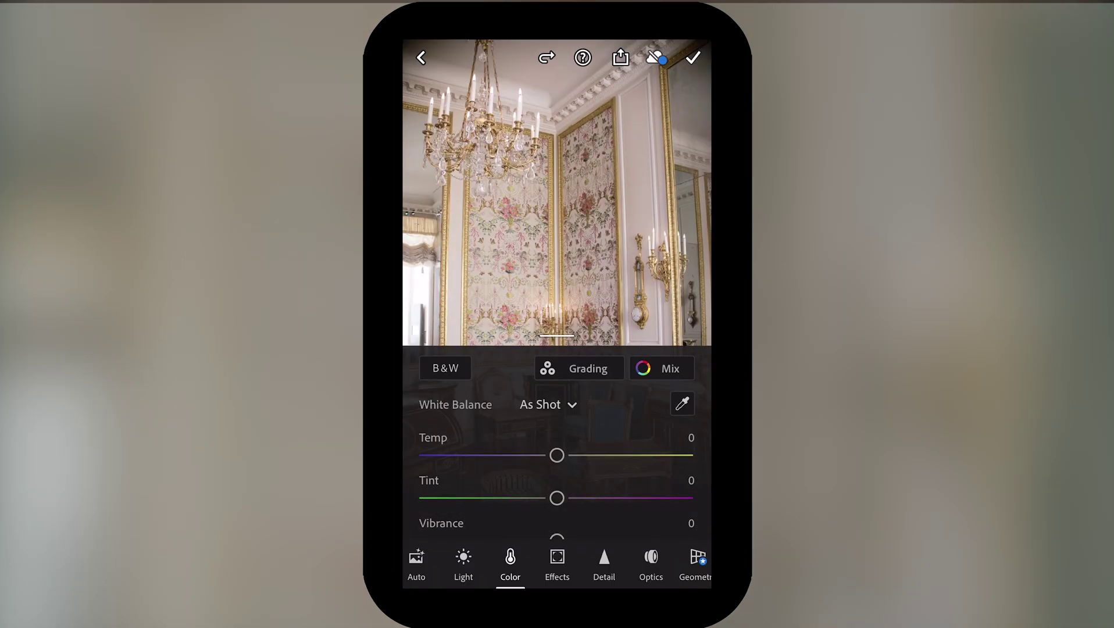
pyautogui.moveTo(557, 497); pyautogui.dragTo(606, 498)
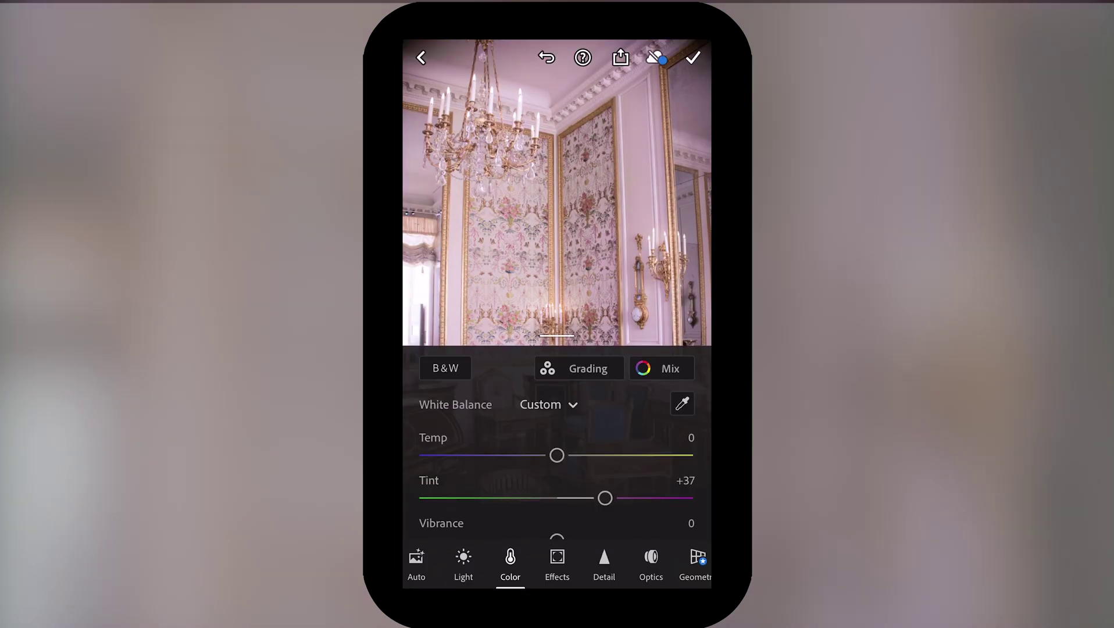
pyautogui.moveTo(558, 455); pyautogui.dragTo(550, 455)
pyautogui.moveTo(606, 498); pyautogui.dragTo(581, 493)
pyautogui.scroll(-1, 557, 442)
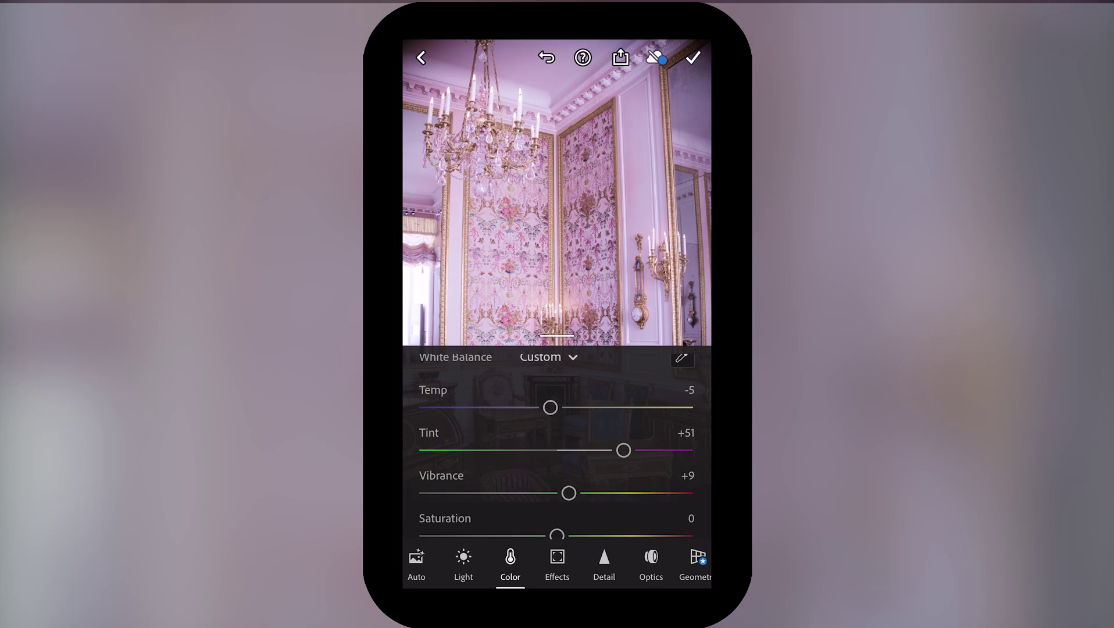
pyautogui.moveTo(558, 535); pyautogui.dragTo(567, 535)
pyautogui.scroll(1, 557, 442)
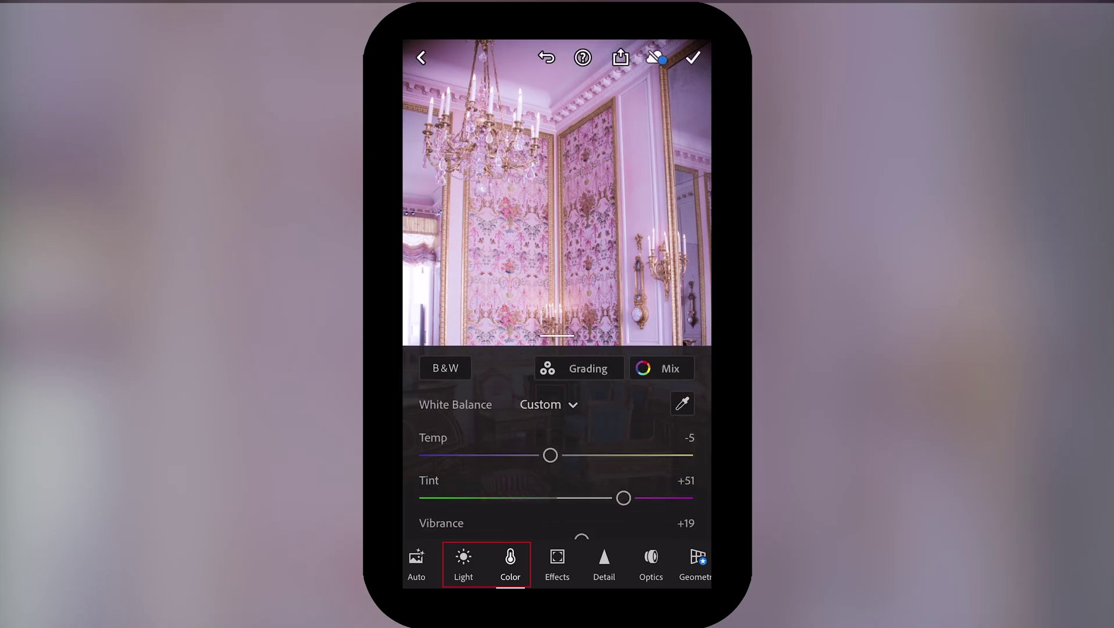
pyautogui.moveTo(624, 498); pyautogui.dragTo(631, 498)
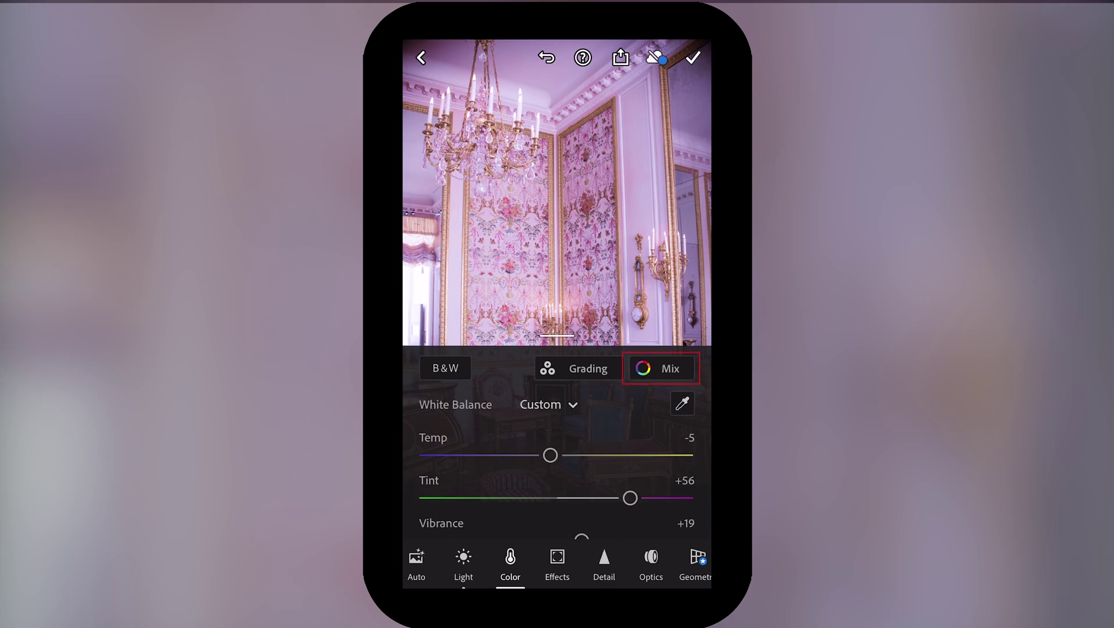
pyautogui.click(661, 368)
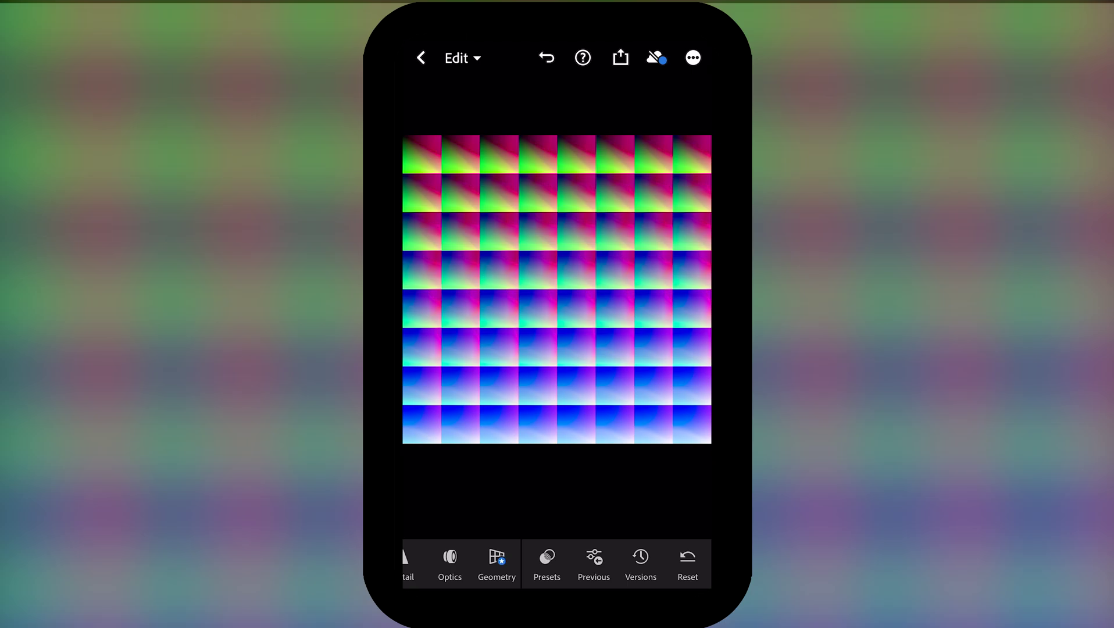
# - Search the web for 'jped to png' to find a JPG-to-PNG converter
pyautogui.write('jped to png')
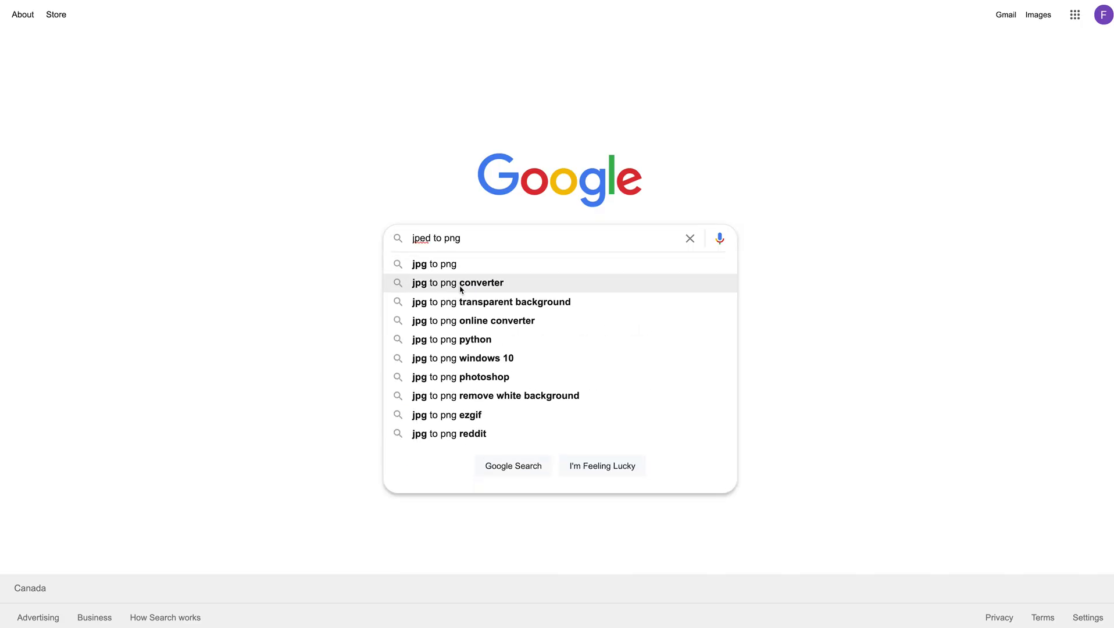
pyautogui.click(460, 283)
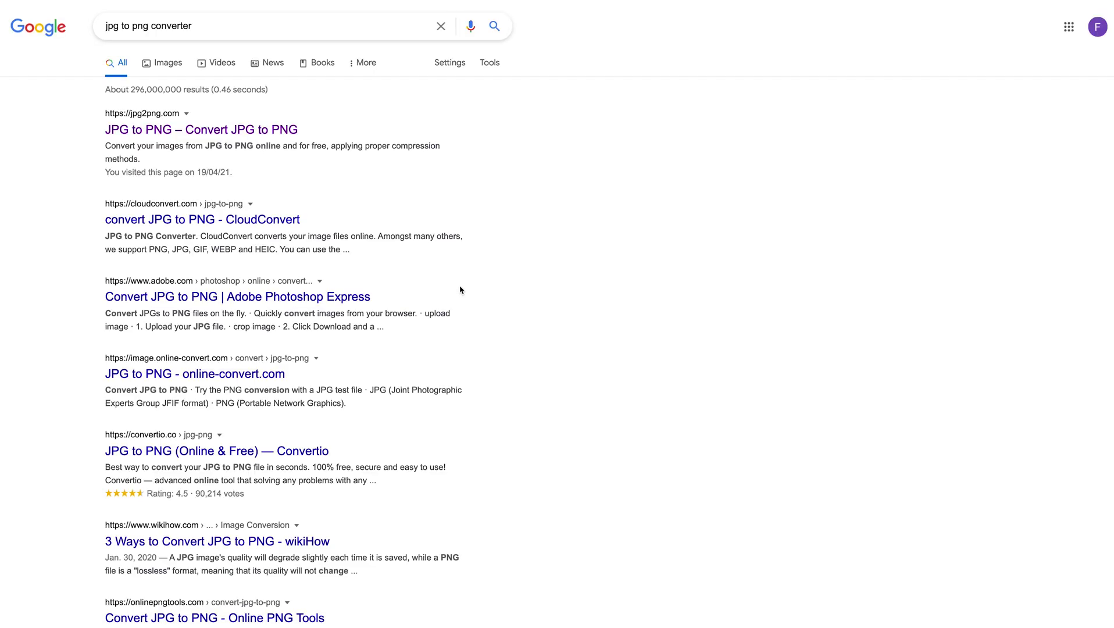
# - Convert IMG_8832.JPG on jpg2png.com and download the resulting IMG_8832 (1).png
pyautogui.click(257, 129)
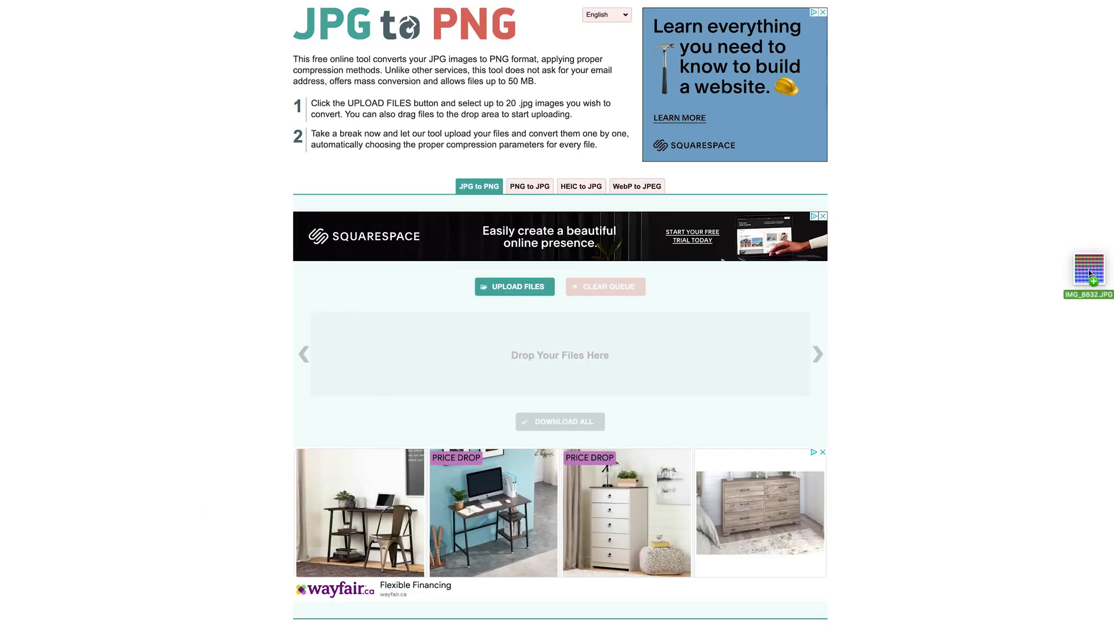
pyautogui.moveTo(1088, 275); pyautogui.dragTo(587, 350)
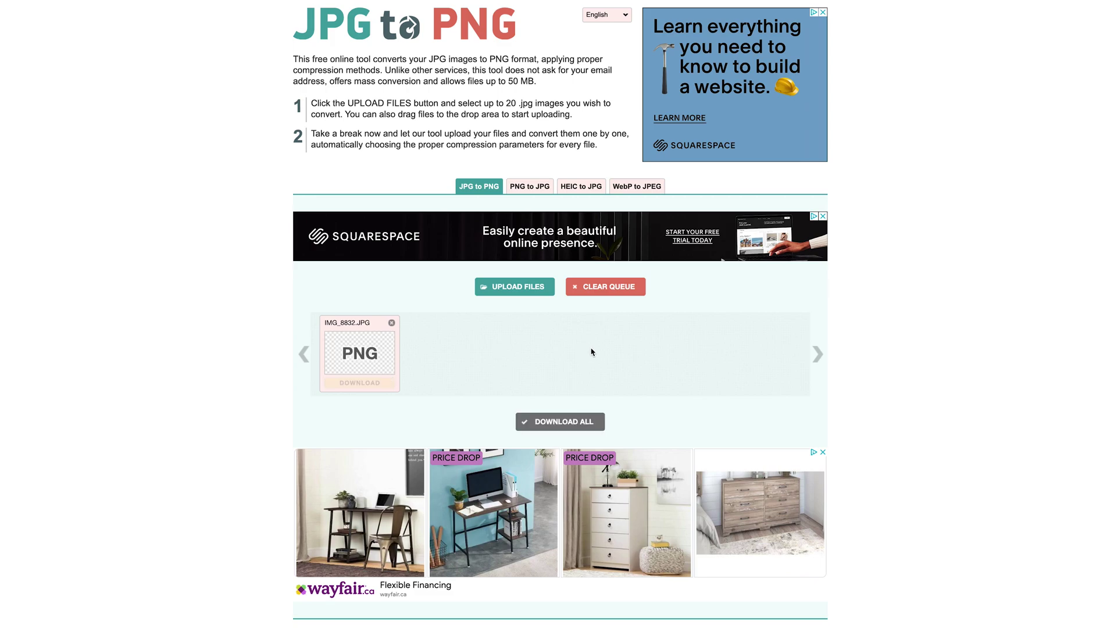
pyautogui.click(359, 384)
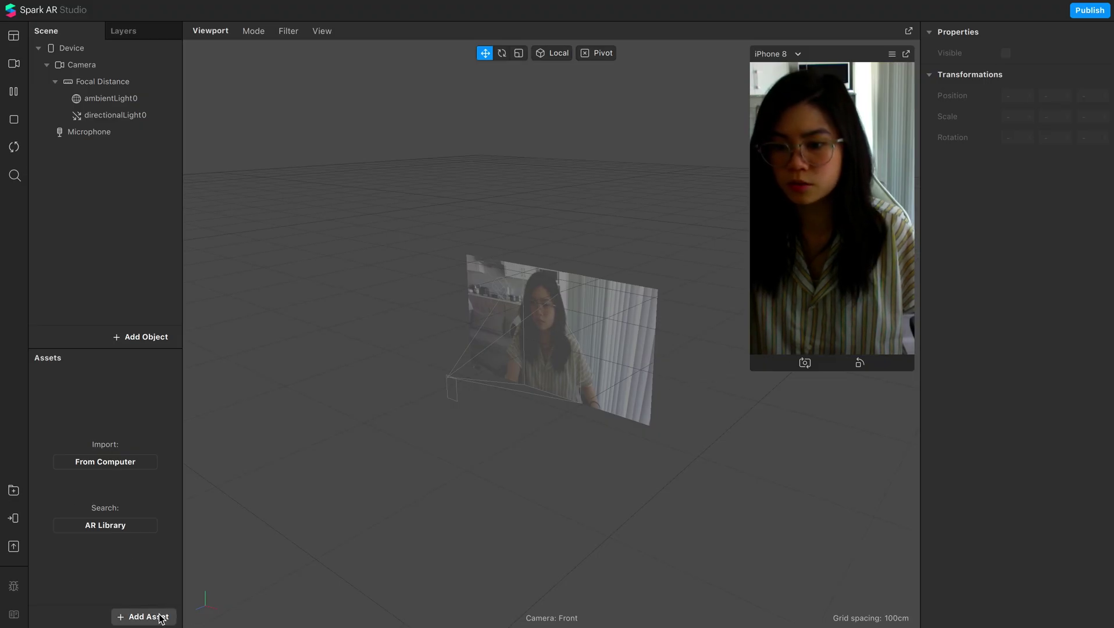
# - Import alienpnink2.png as a 512 x 512 Color LUT asset via Add Asset
pyautogui.click(149, 618)
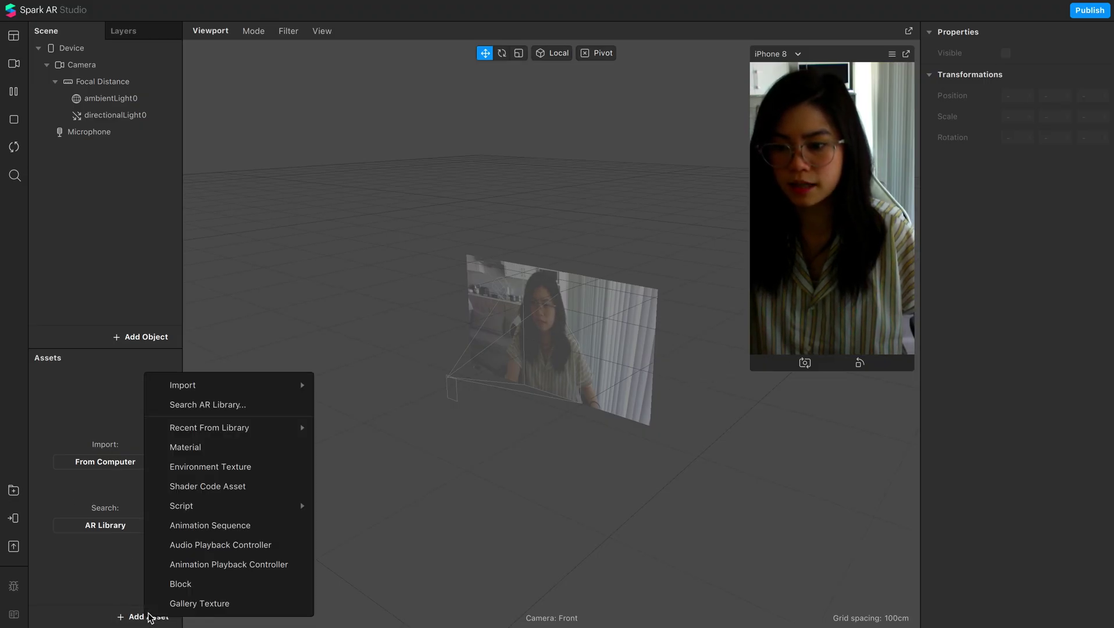
pyautogui.moveTo(269, 391)
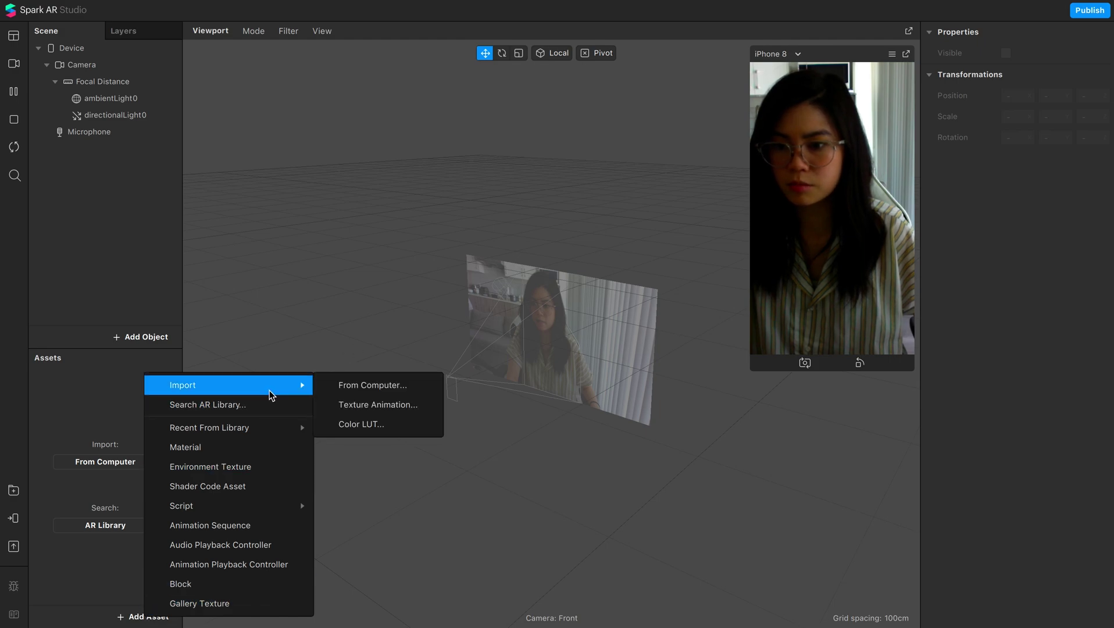
pyautogui.click(366, 424)
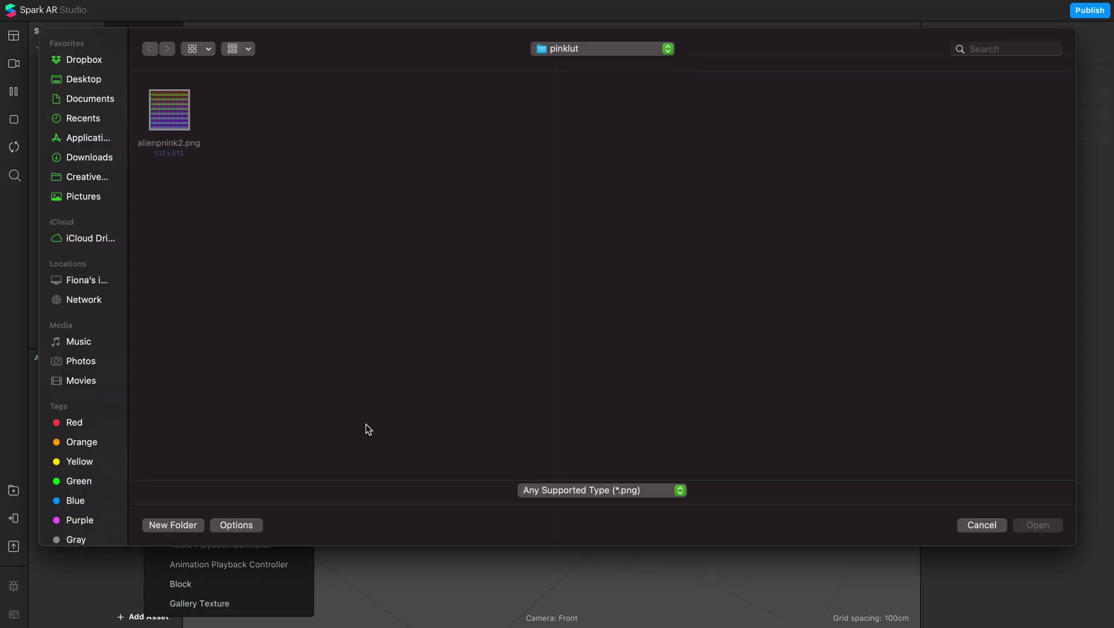
pyautogui.doubleClick(173, 111)
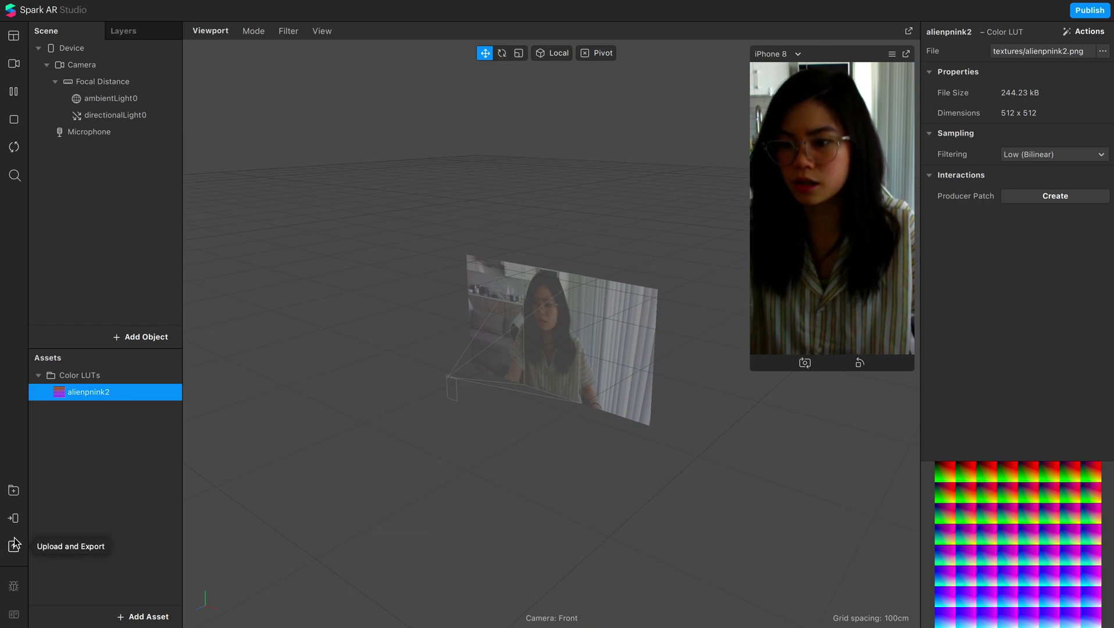
# - Browse all 33 Color LUTs in the AR Library and import the free Newt b LUT
pyautogui.click(14, 491)
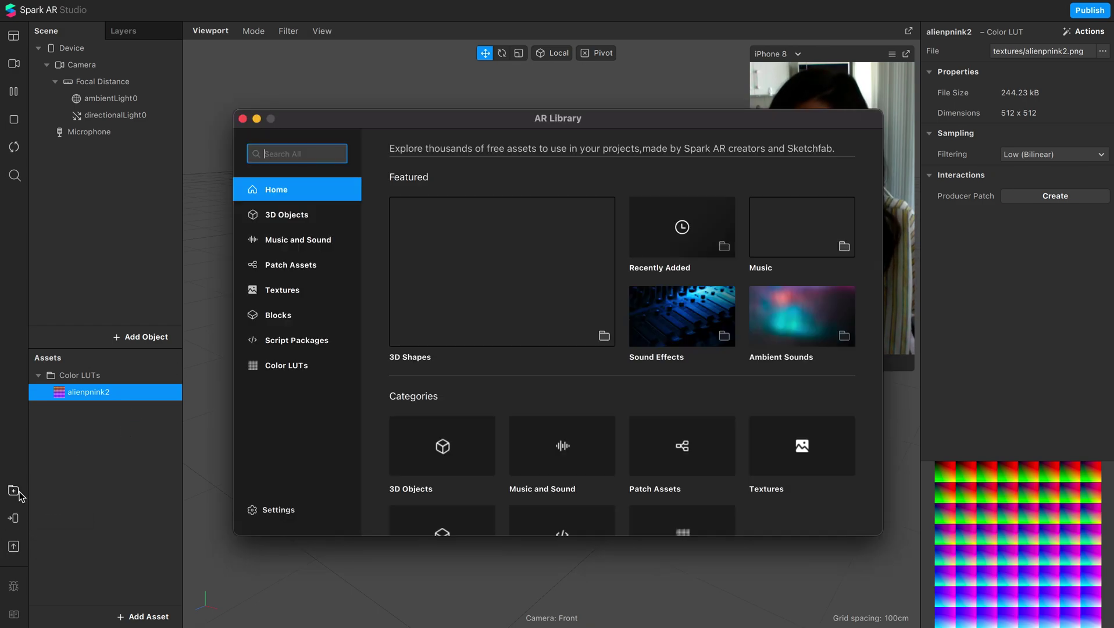
pyautogui.click(288, 366)
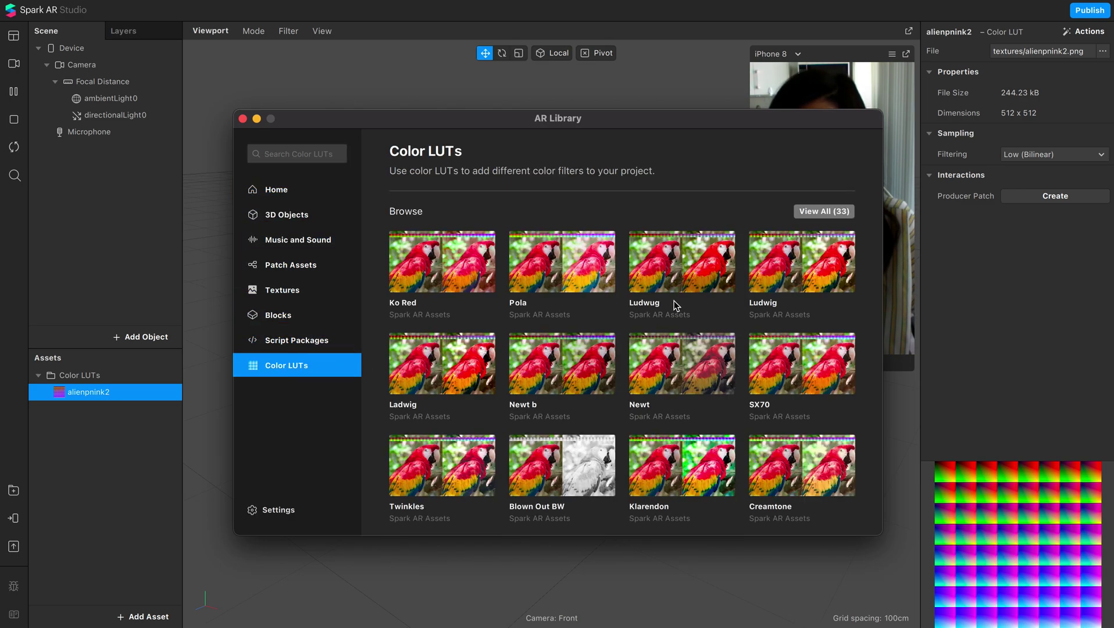
pyautogui.click(837, 215)
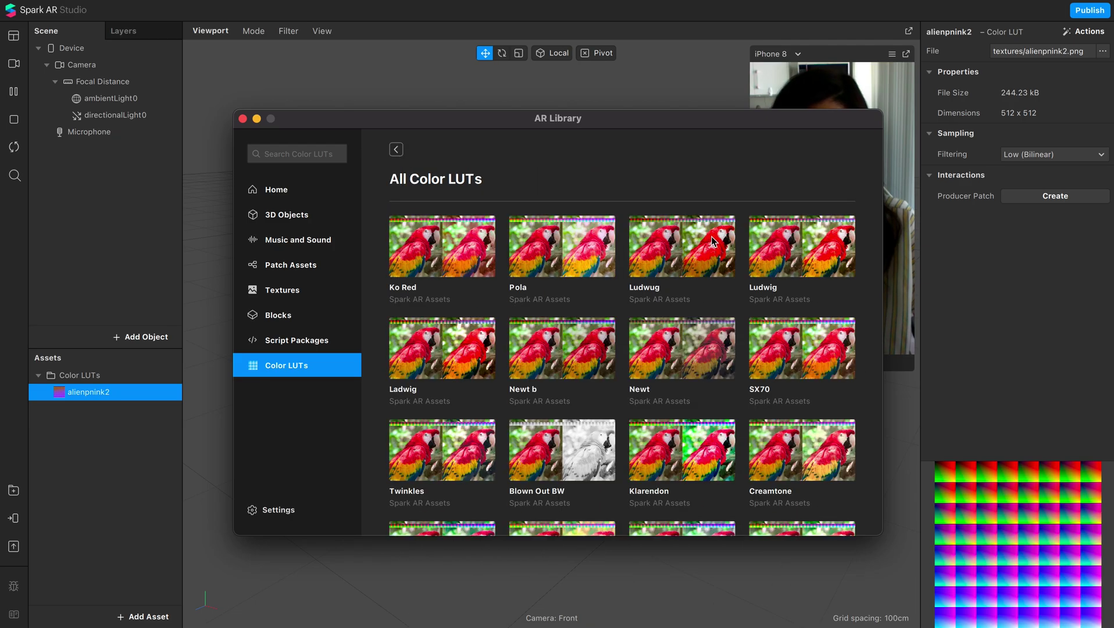
pyautogui.scroll(-5, 560, 375)
pyautogui.scroll(3, 561, 376)
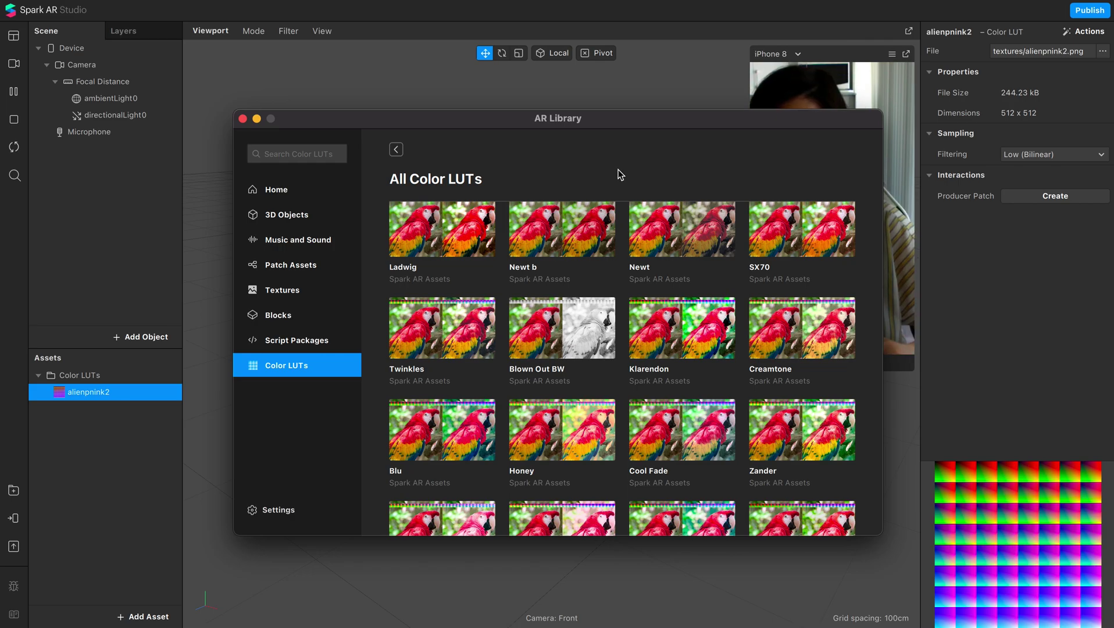
pyautogui.click(573, 227)
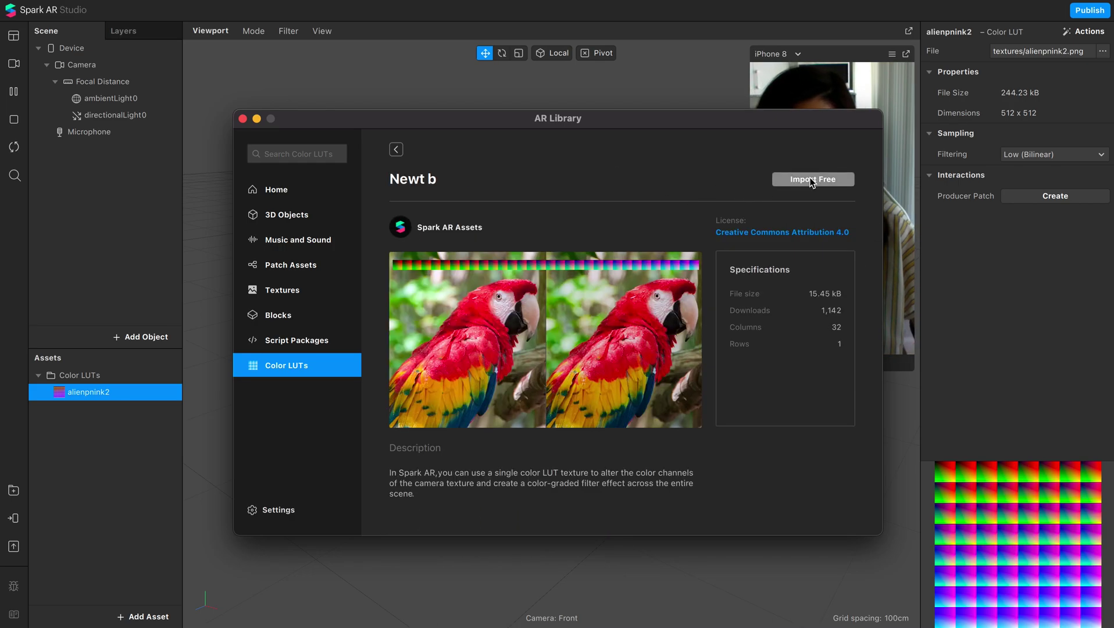
pyautogui.click(811, 180)
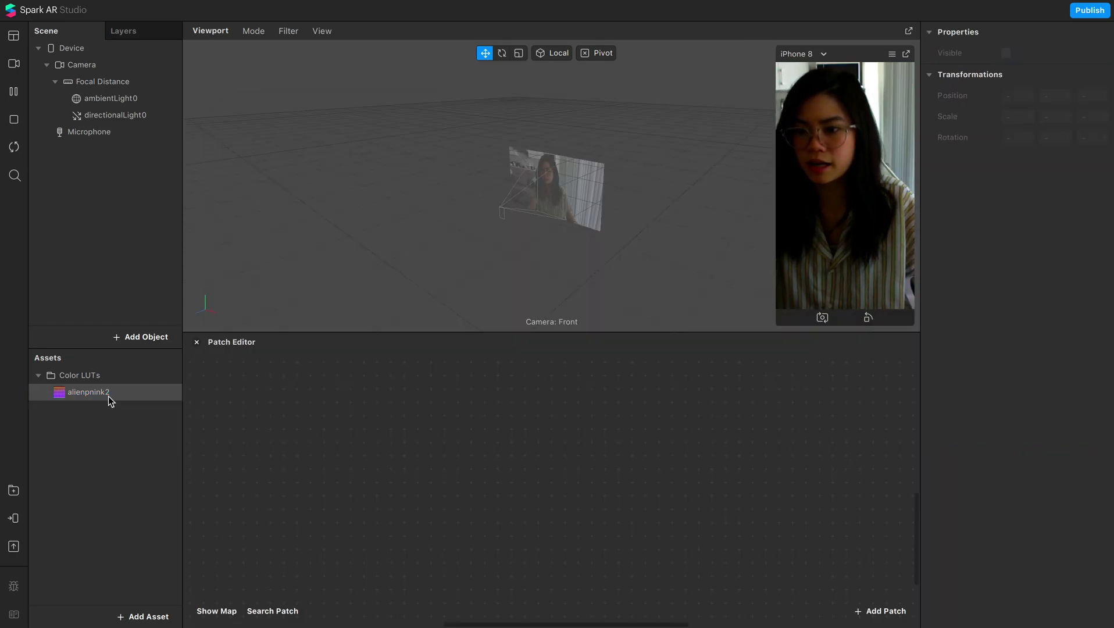
# - Apply the alienpnink2 LUT to the camera feed
pyautogui.rightClick(109, 396)
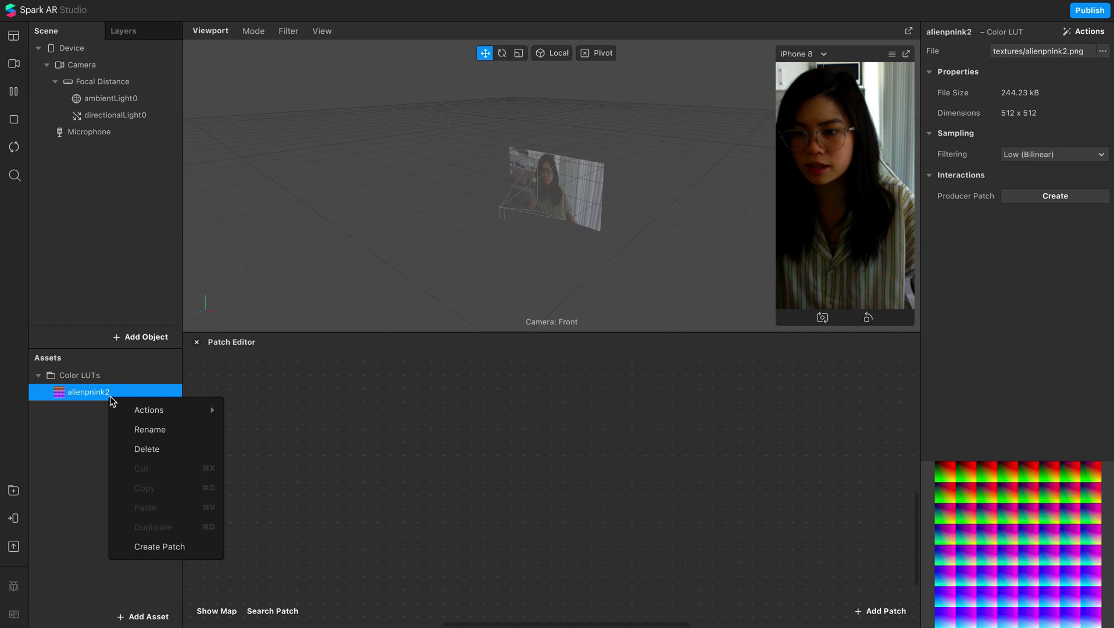
pyautogui.moveTo(151, 410)
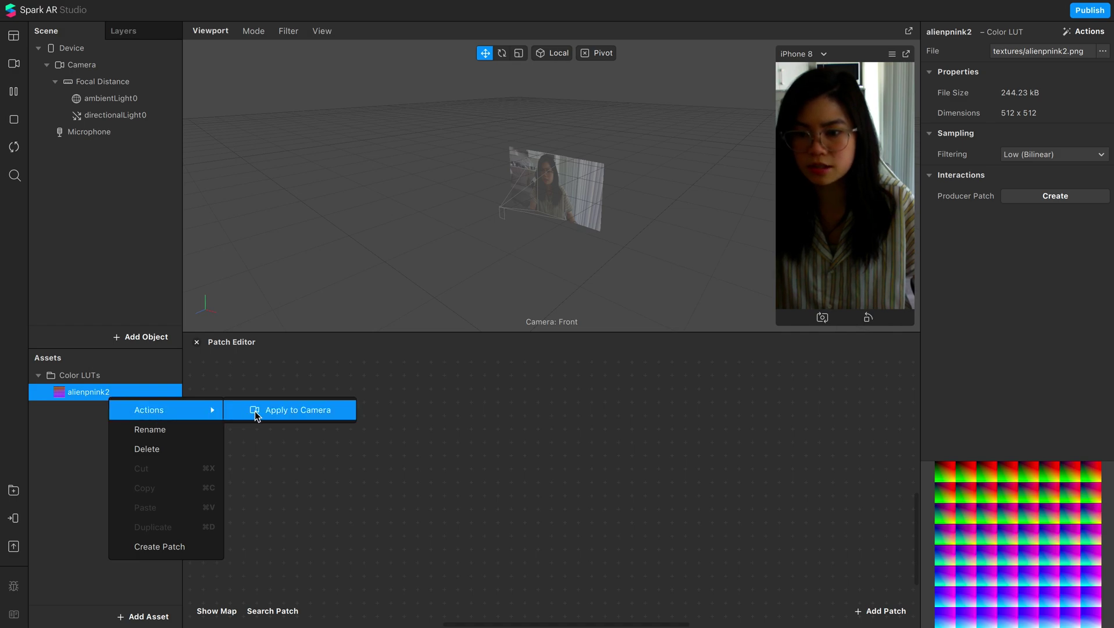
pyautogui.click(290, 410)
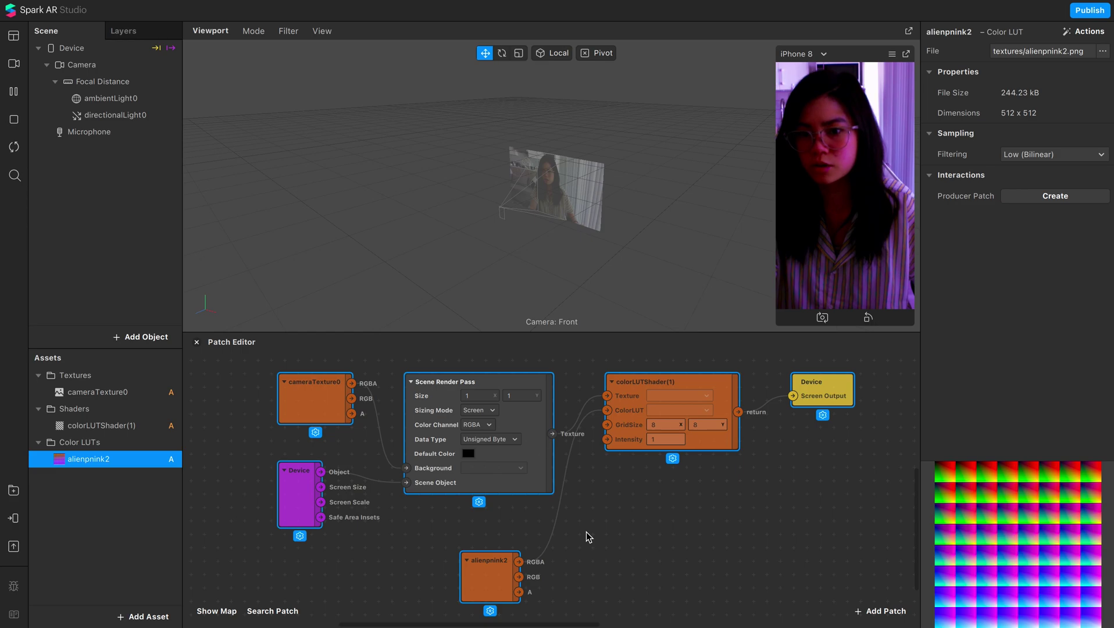
# - Clear the colorLUTShader Intensity value to enter 0.3 in the Patch Editor
pyautogui.click(766, 453)
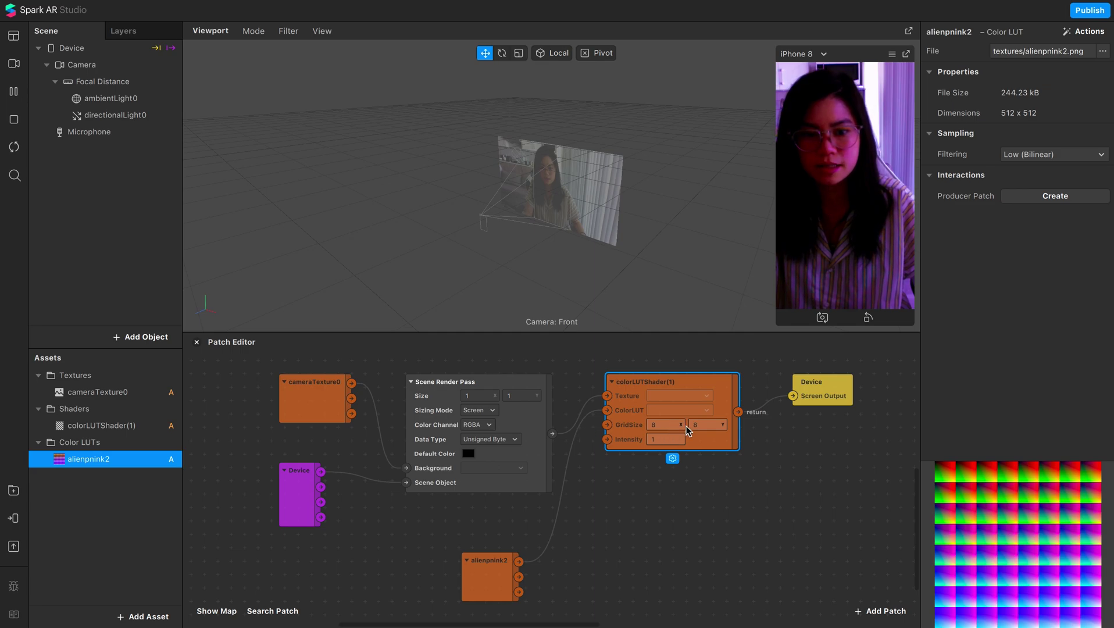
pyautogui.click(667, 439)
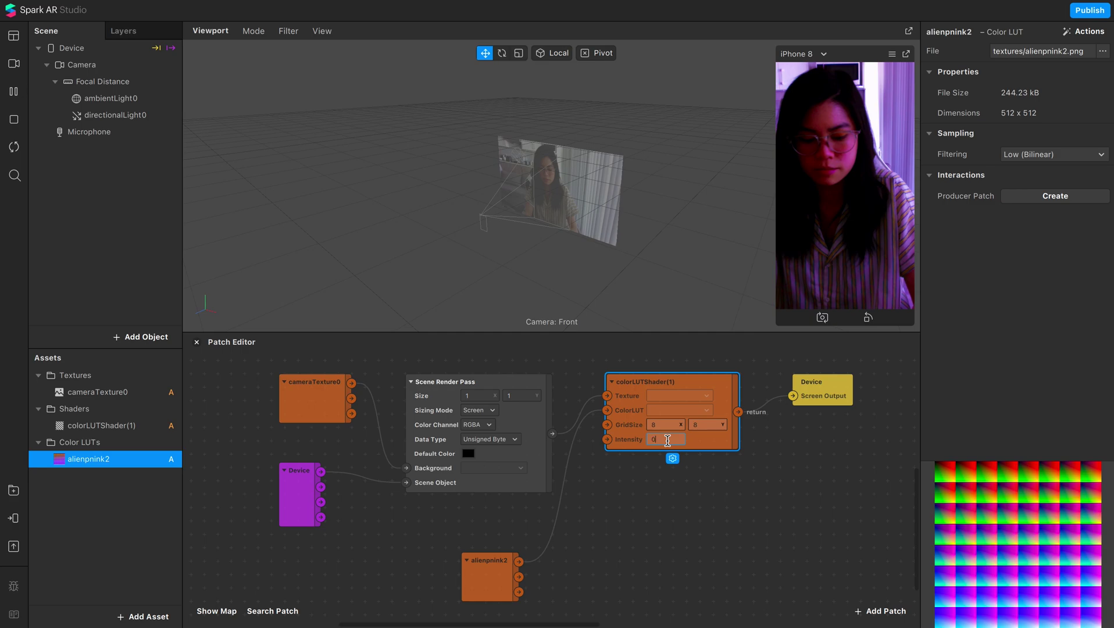
pyautogui.press('BackSpace')
pyautogui.press('BackSpace')
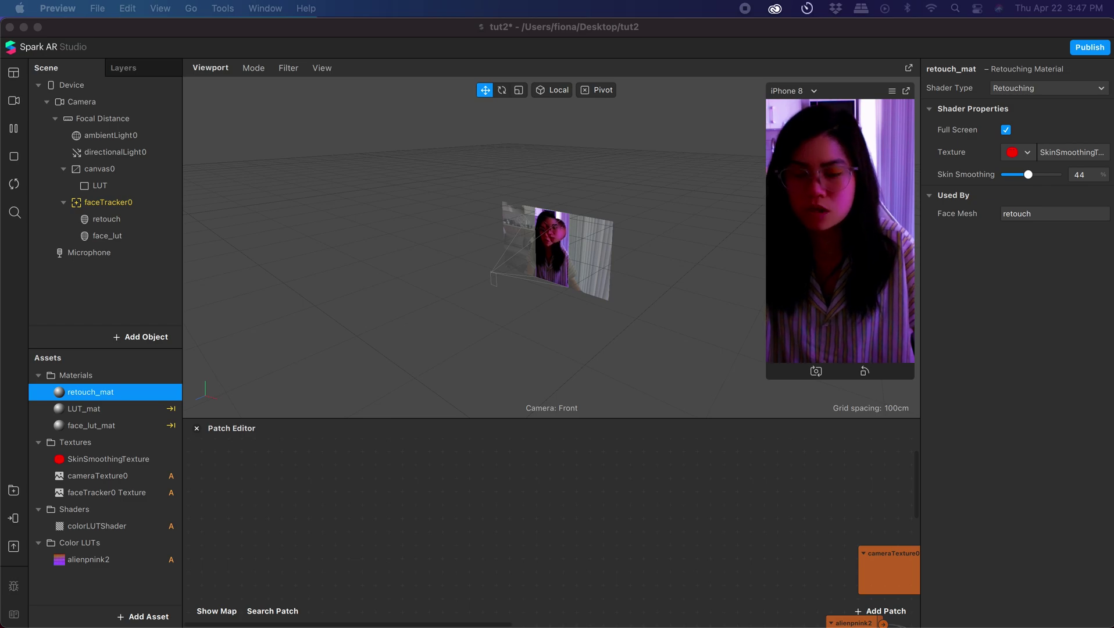
# - Centre the render-pass warning screenshot, close it, and show the project full screen
pyautogui.moveTo(1113, 228); pyautogui.dragTo(468, 219)
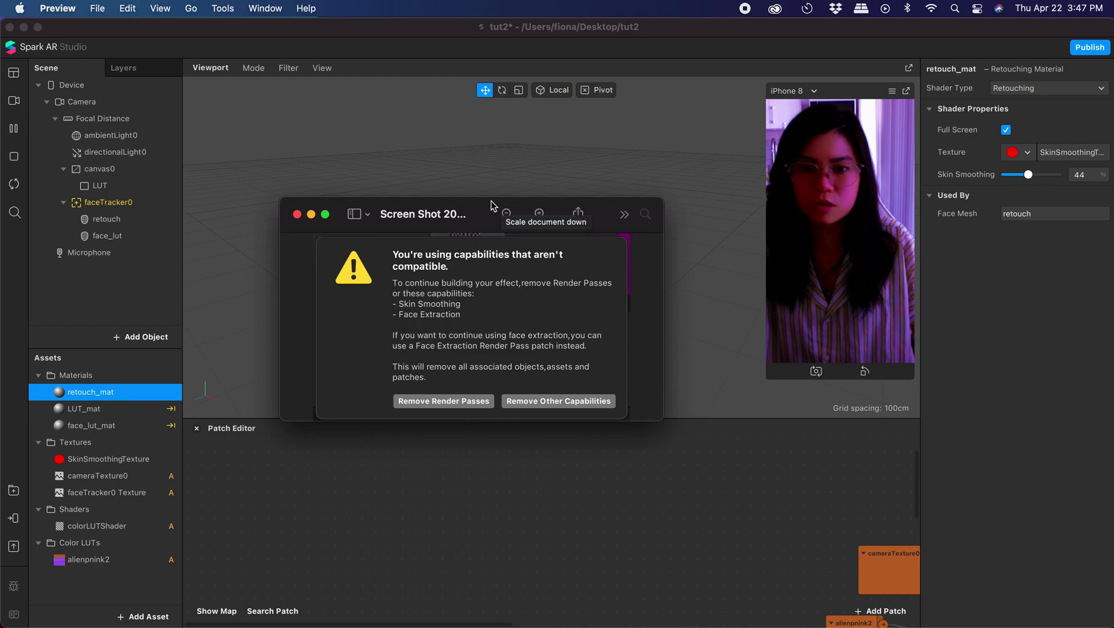
pyautogui.press('super+w')
pyautogui.press('ctrl+super+f')
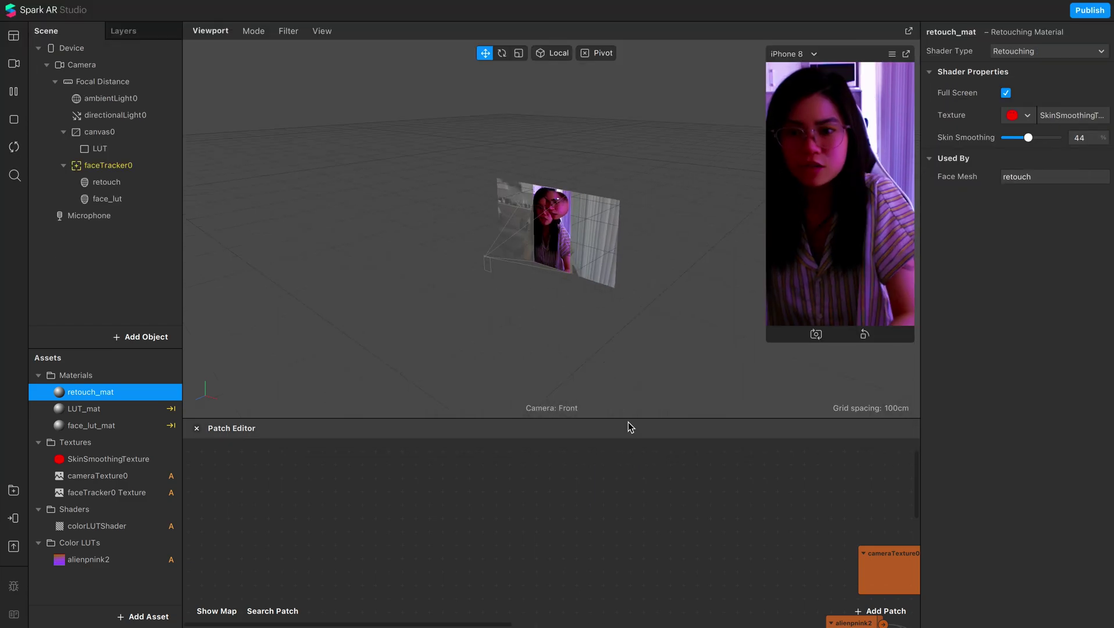